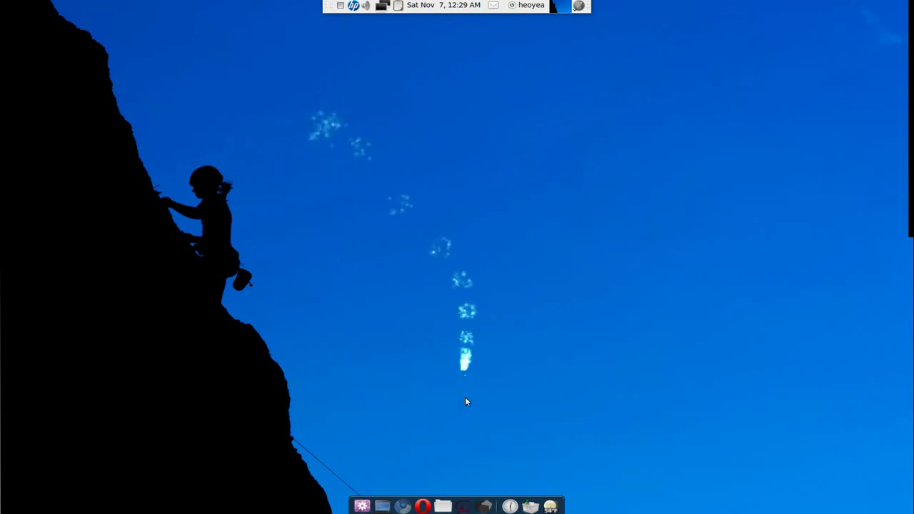
# Step: Open Epidermis, bring up the skins available for download, and mark the Crunchbang Linux skin for installation
pyautogui.click(477, 505)
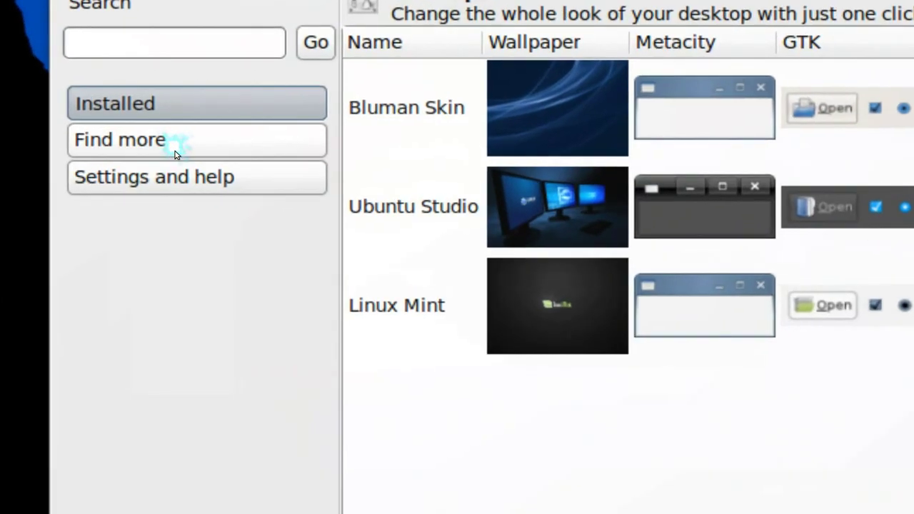
pyautogui.click(175, 154)
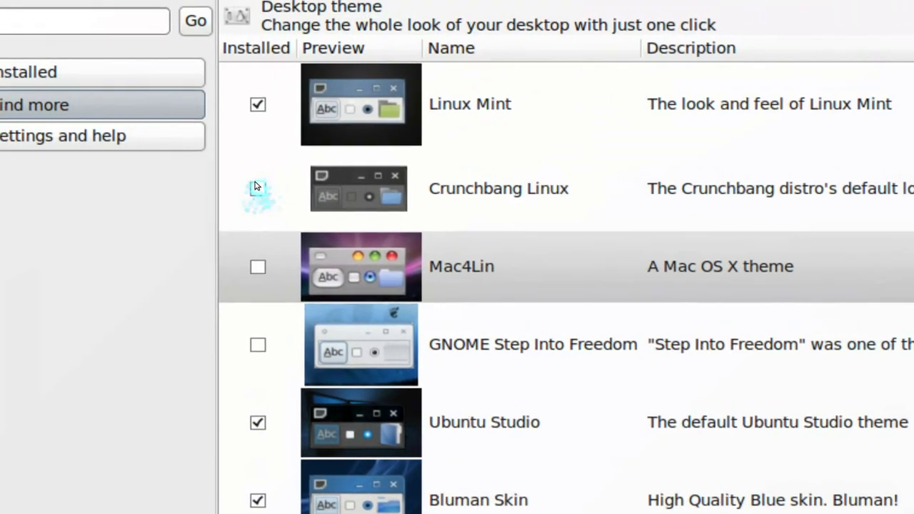
pyautogui.click(257, 185)
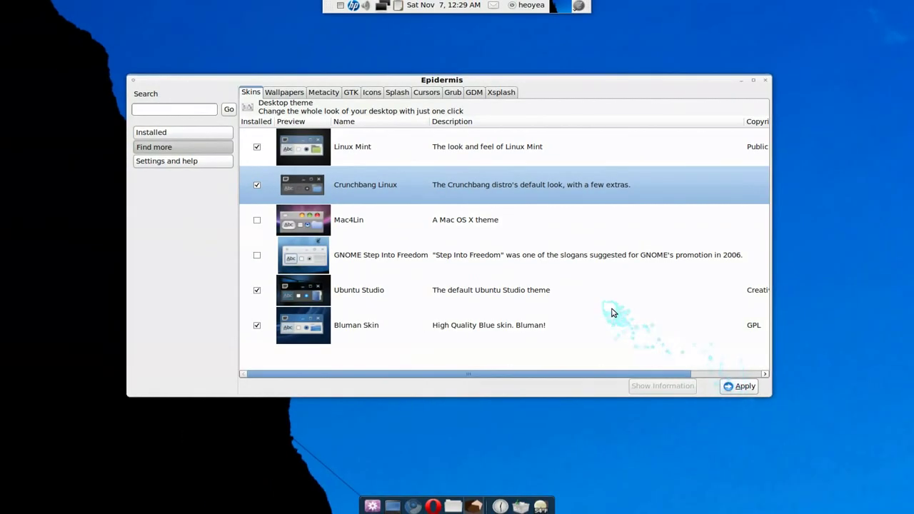
# Step: Look through the downloadable wallpapers, Metacity, GTK, icon, splash, Grub, GDM, Xsplash and cursor themes, and return to the skins list
pyautogui.click(286, 94)
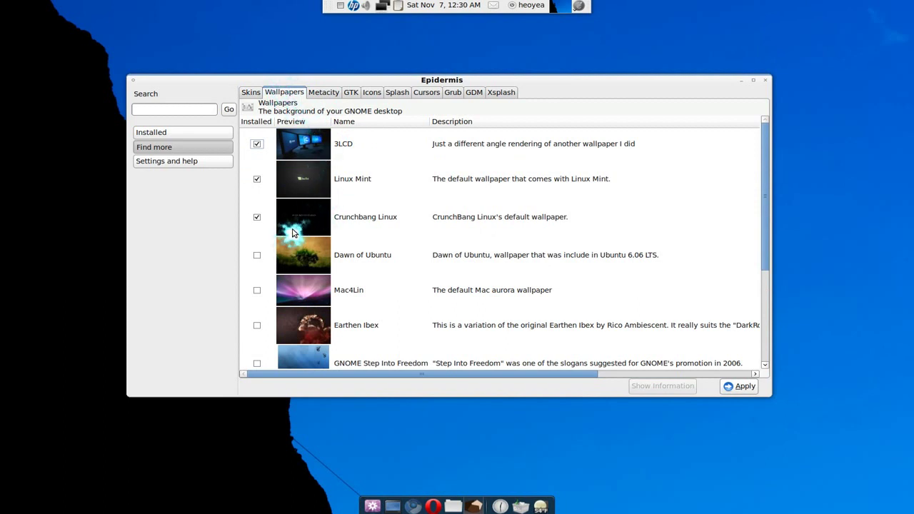
pyautogui.click(250, 92)
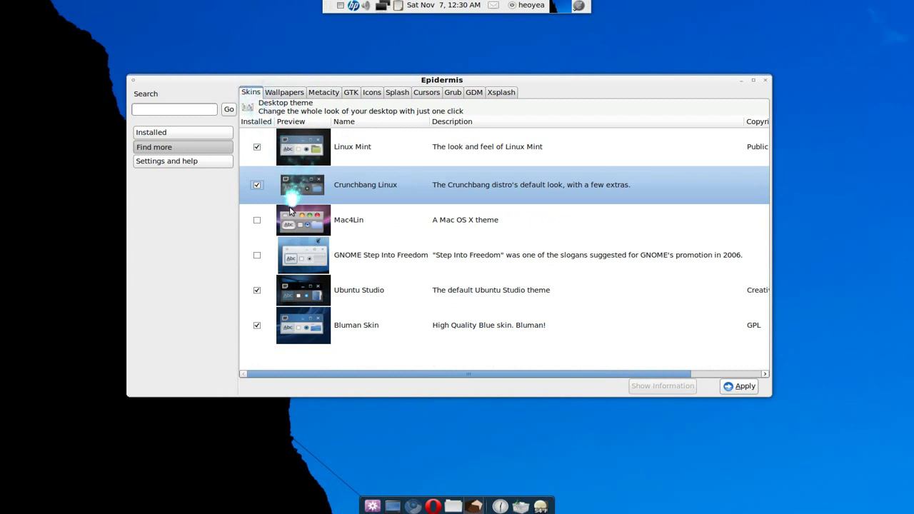
pyautogui.click(294, 92)
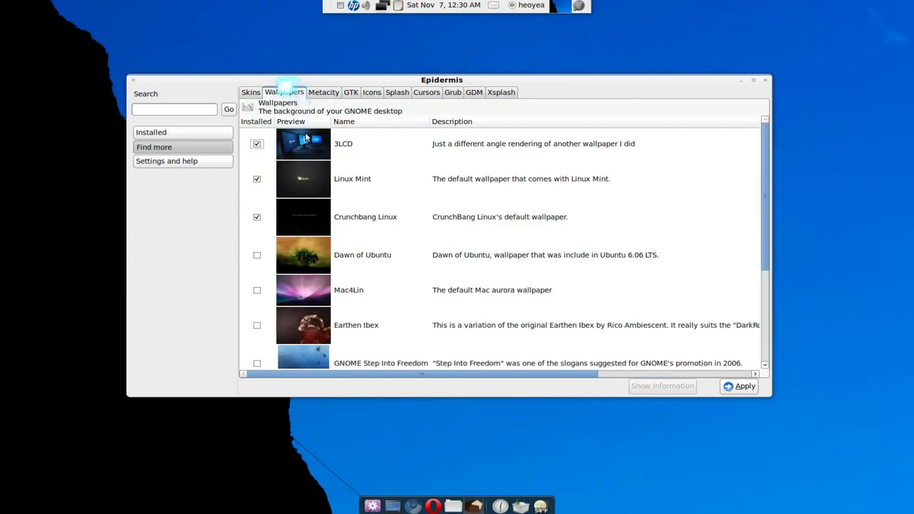
pyautogui.scroll(-2, 338, 216)
pyautogui.scroll(-3, 338, 217)
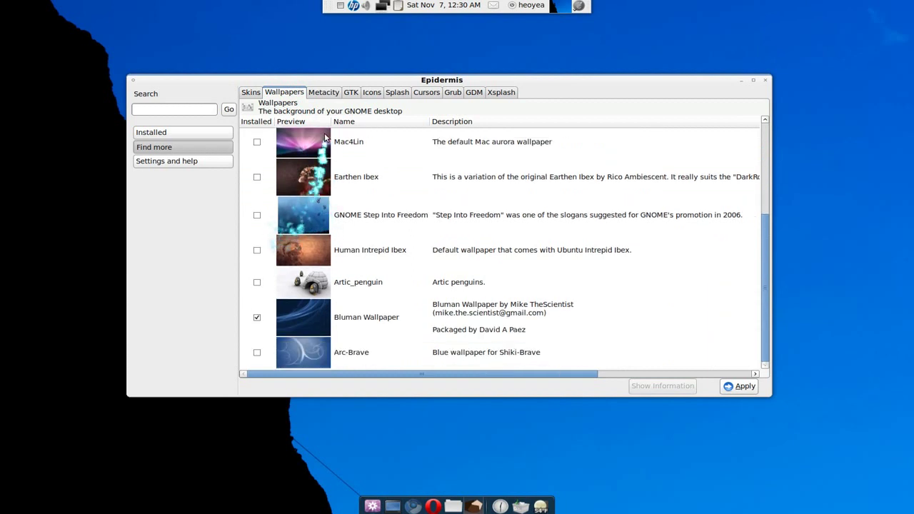
pyautogui.click(323, 92)
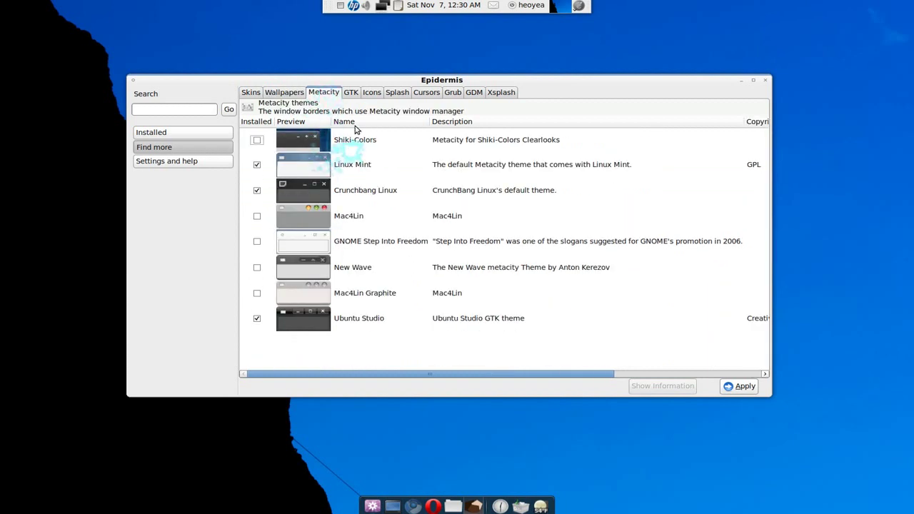
pyautogui.click(349, 93)
pyautogui.click(371, 93)
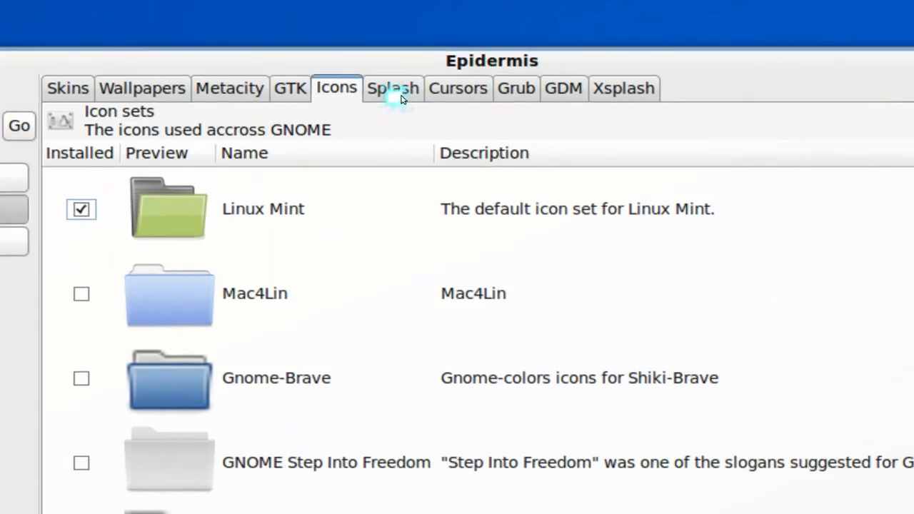
pyautogui.click(400, 92)
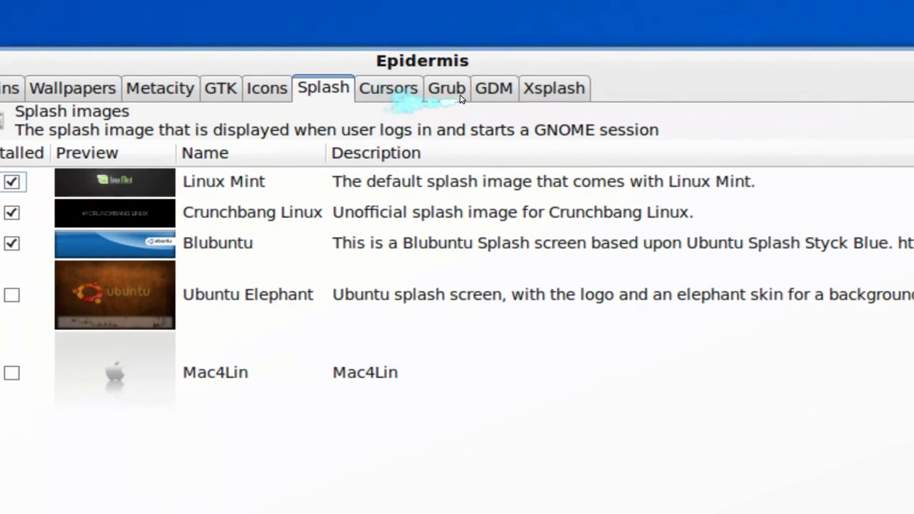
pyautogui.click(516, 88)
pyautogui.click(472, 95)
pyautogui.click(519, 94)
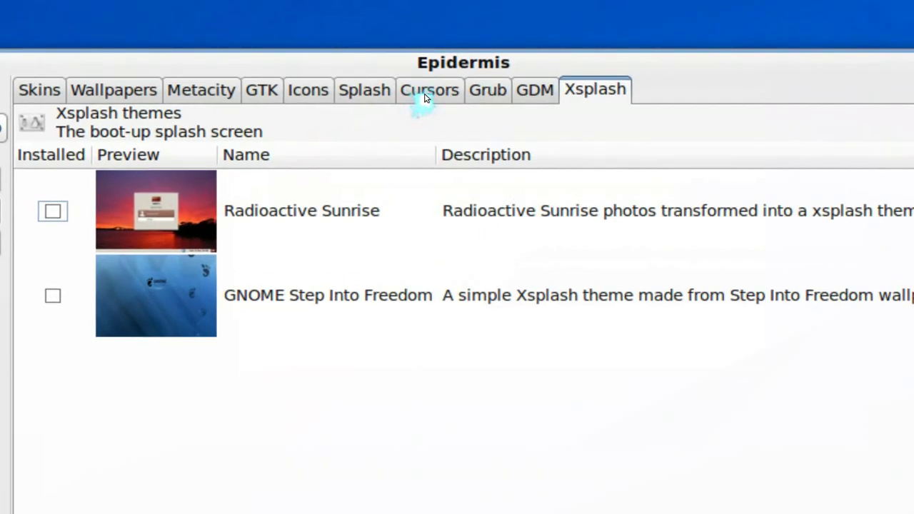
pyautogui.click(424, 95)
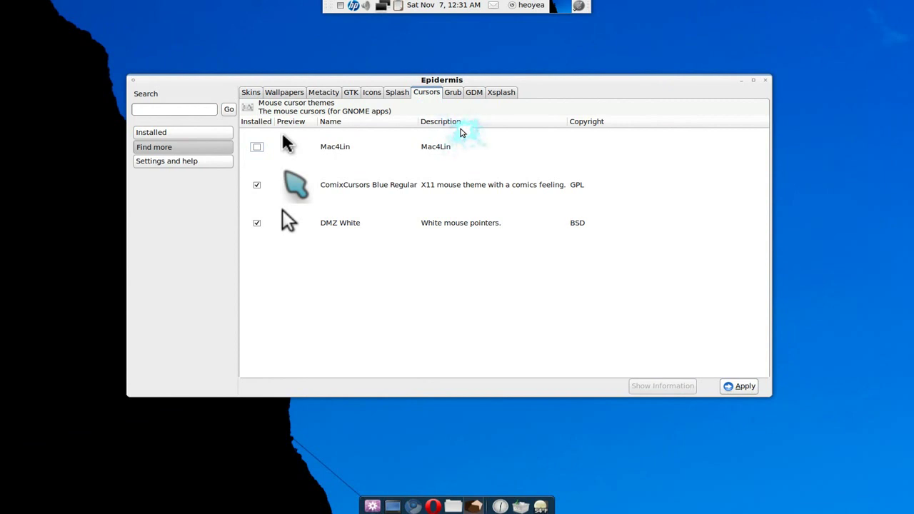
pyautogui.click(250, 93)
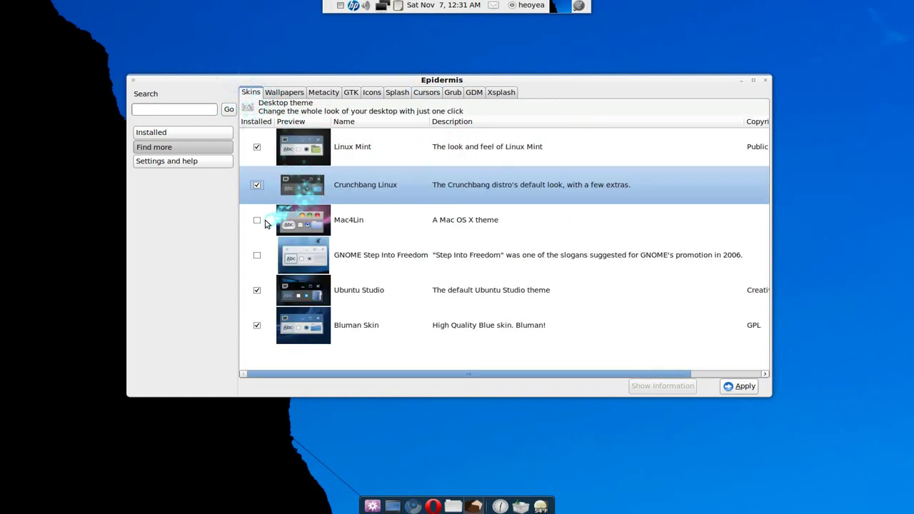
# Step: Apply the installed Linux Mint skin with its wallpaper, window borders, GTK, icon, splash and cursor pigments enabled
pyautogui.click(179, 135)
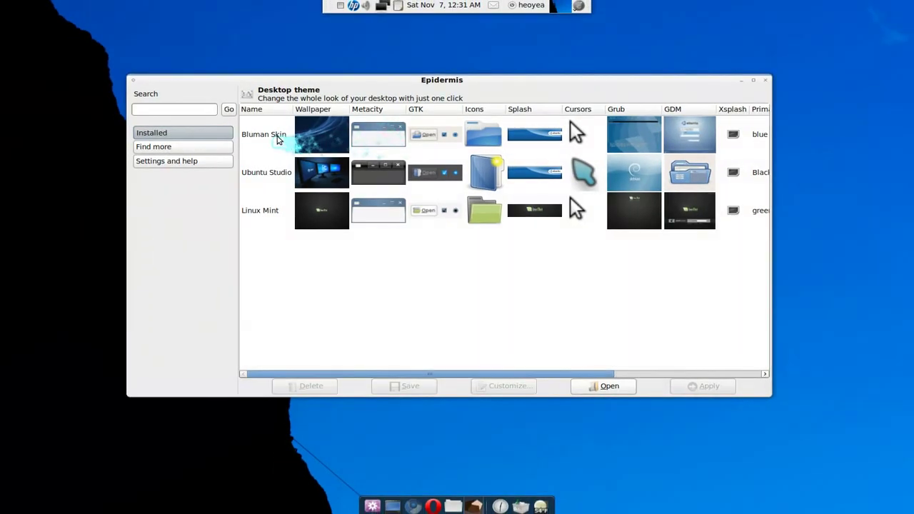
pyautogui.click(280, 212)
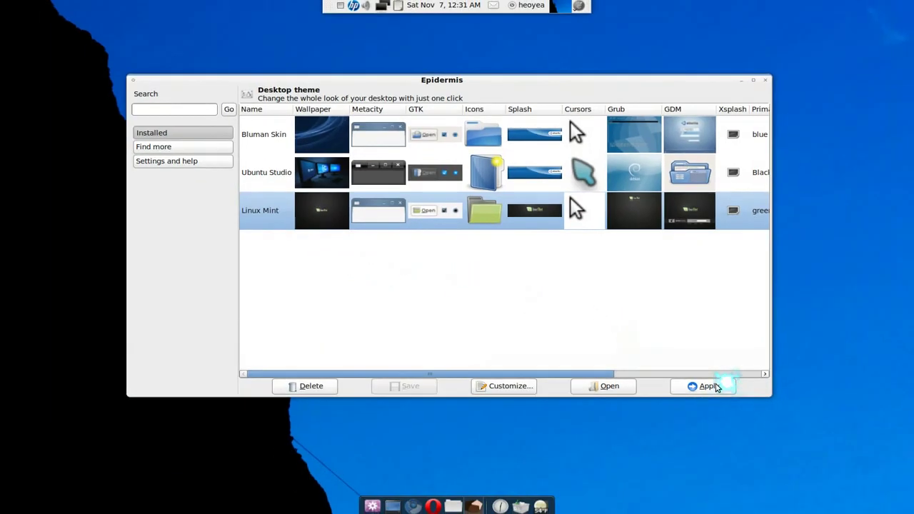
pyautogui.click(708, 386)
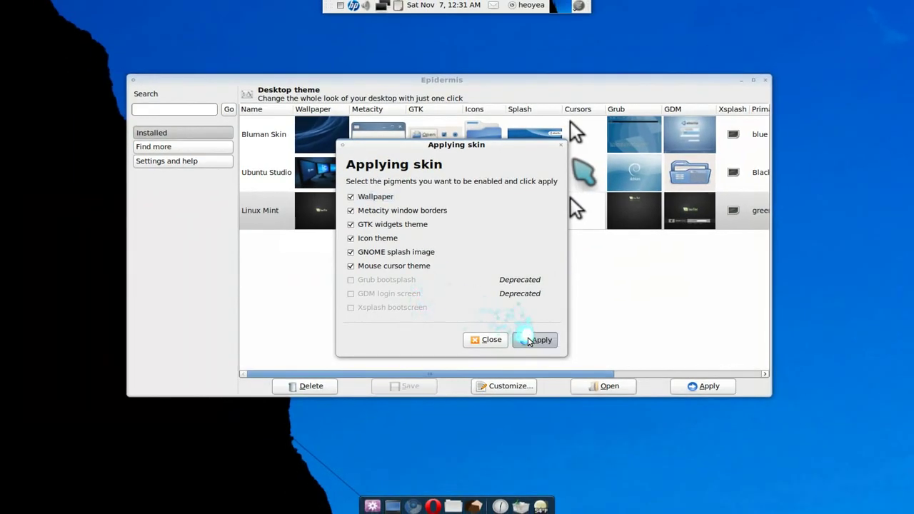
pyautogui.click(658, 384)
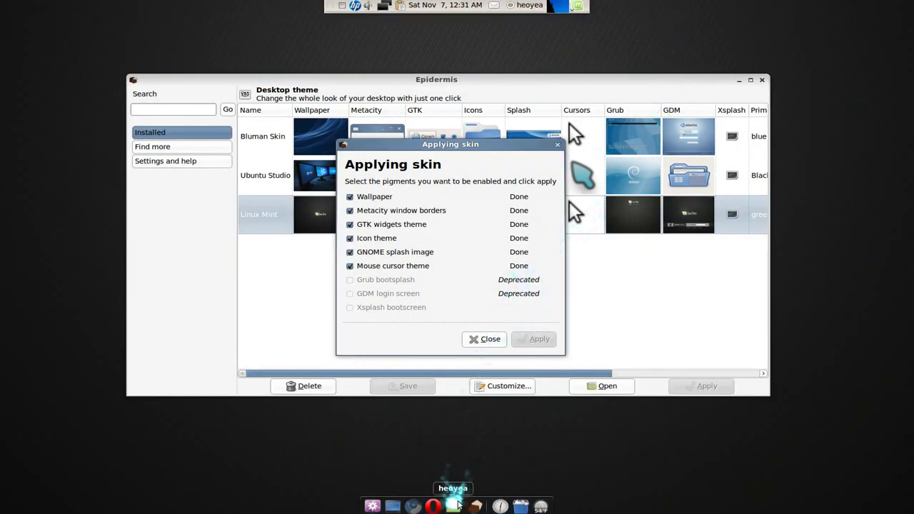
# Step: Check the skin's look on an empty workspace using a home folder window, and return to Epidermis to dismiss the Applying skin dialog
pyautogui.click(458, 507)
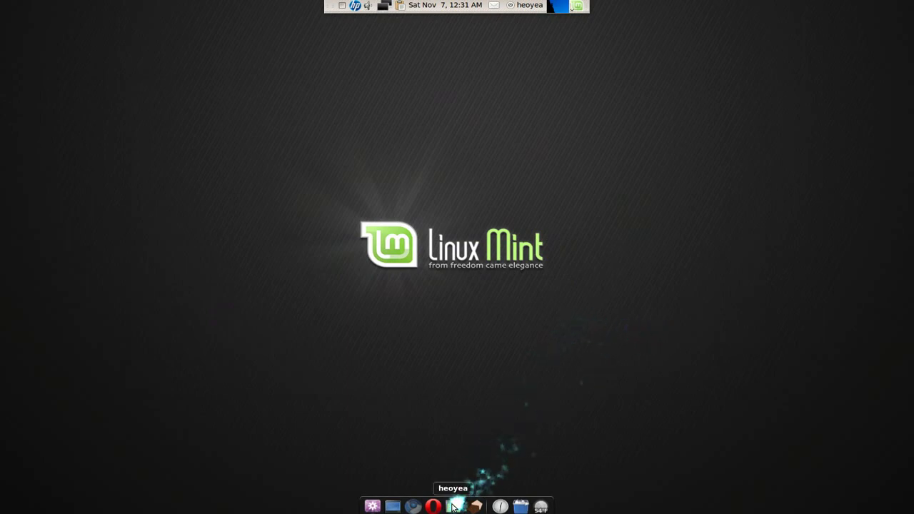
pyautogui.click(454, 507)
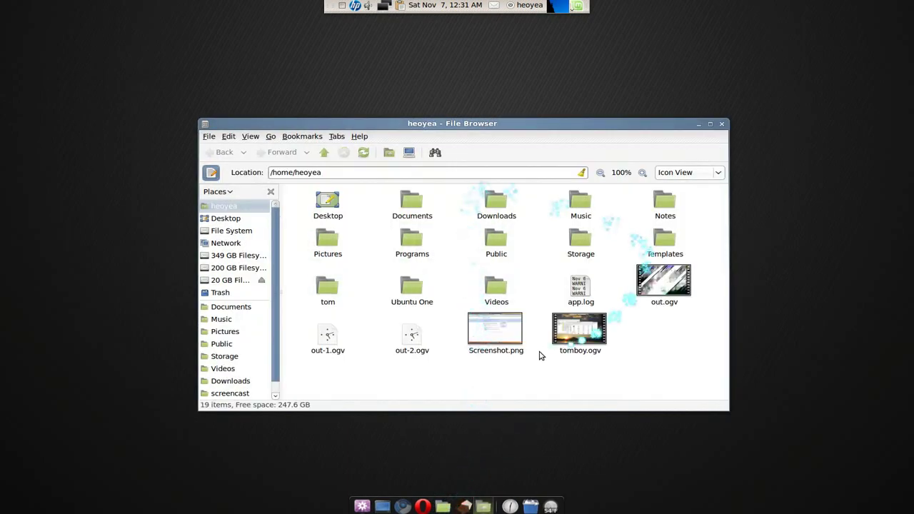
pyautogui.click(722, 125)
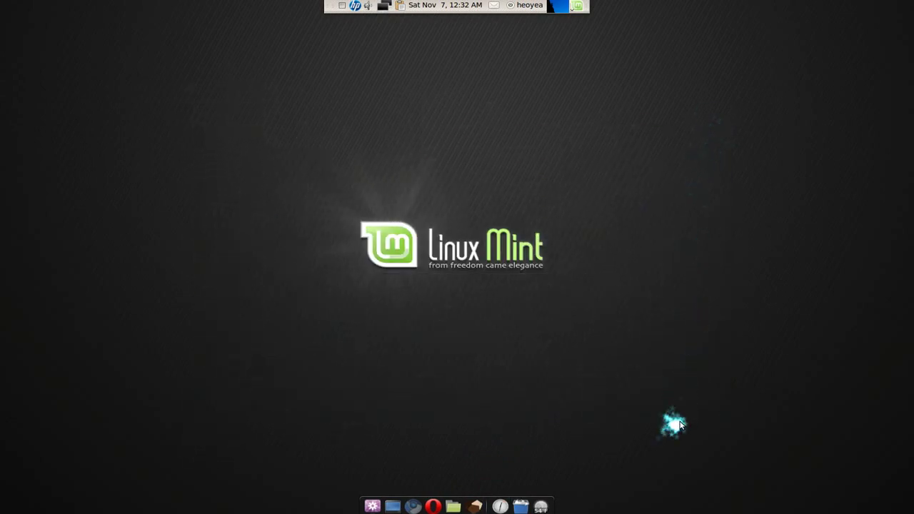
pyautogui.hotkey('ctrl', 'alt', 'Left')
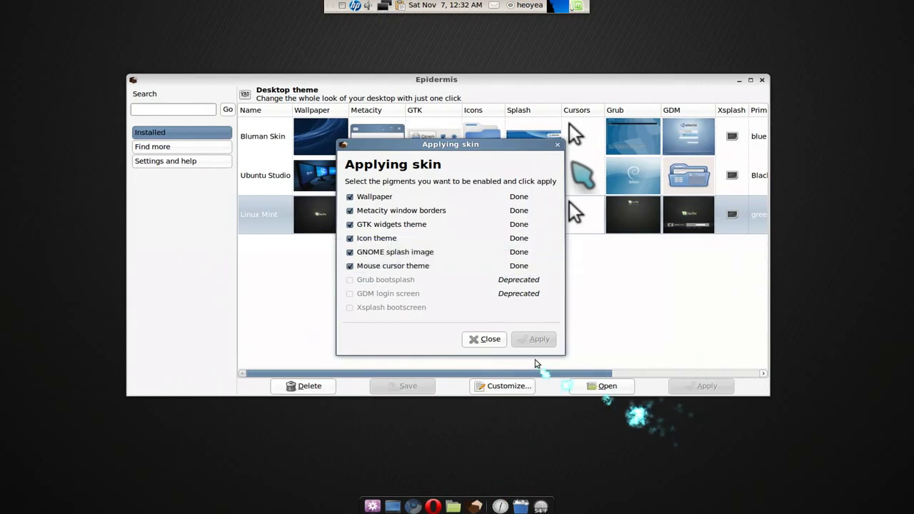
pyautogui.click(491, 340)
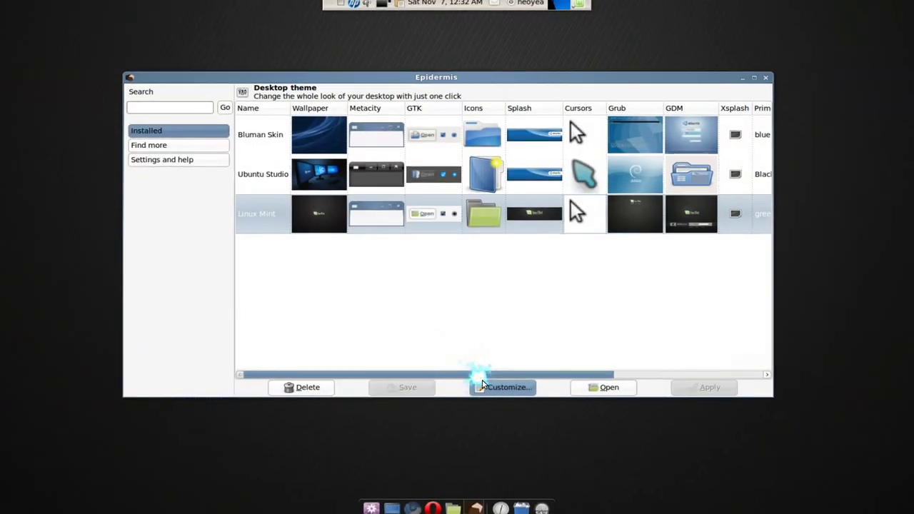
# Step: Customize the Linux Mint skin to use the Bluman Wallpaper as its wallpaper pigment
pyautogui.click(489, 387)
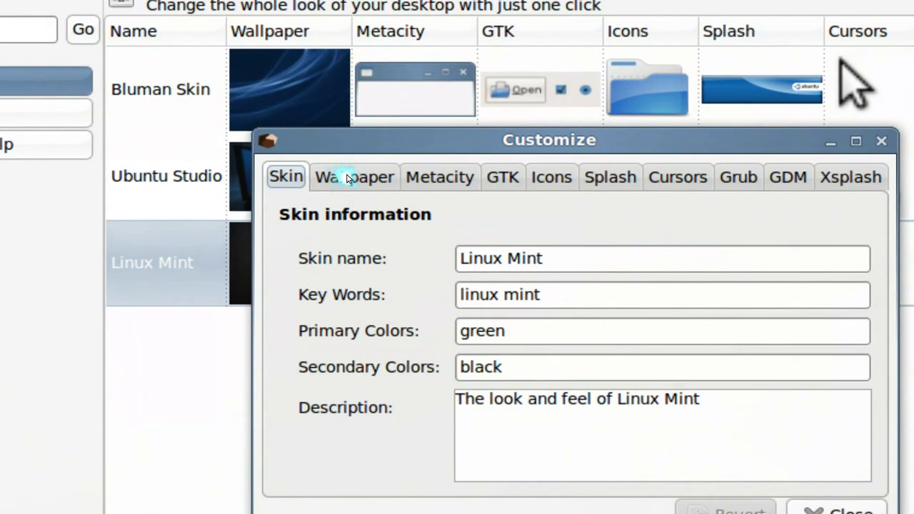
pyautogui.click(347, 176)
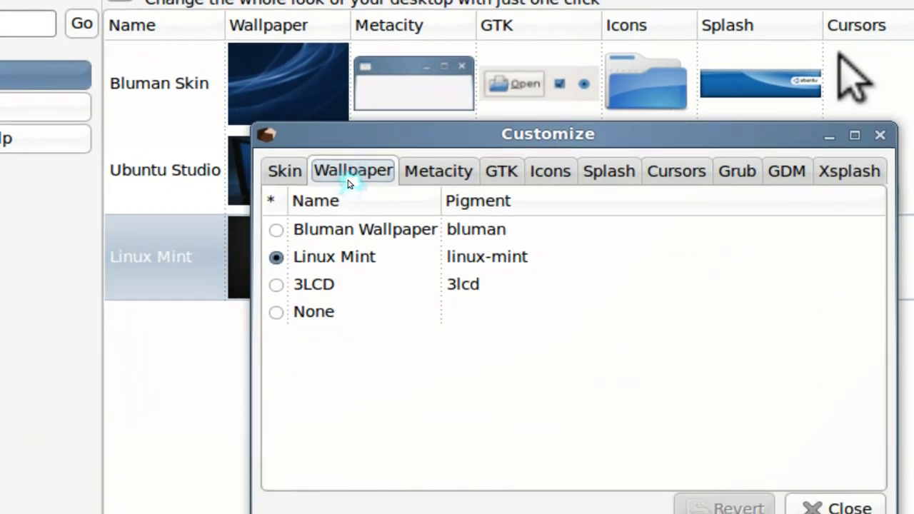
pyautogui.click(343, 229)
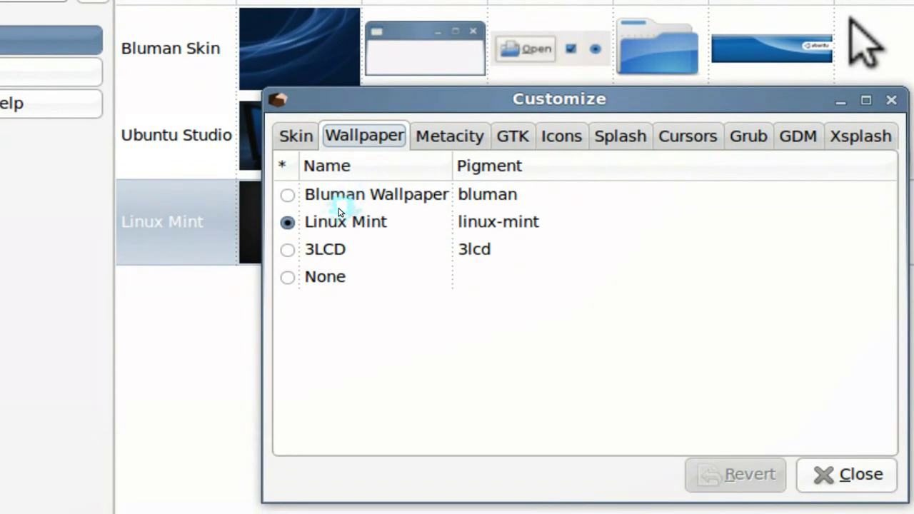
pyautogui.click(297, 196)
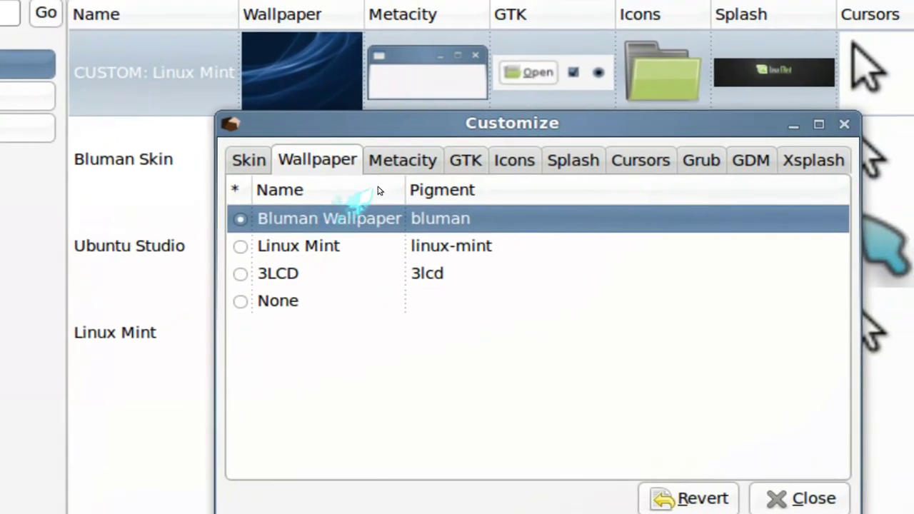
# Step: Set the custom skin's Metacity window borders to Ubuntu Studio, view its GTK choices, and finish customizing
pyautogui.click(435, 128)
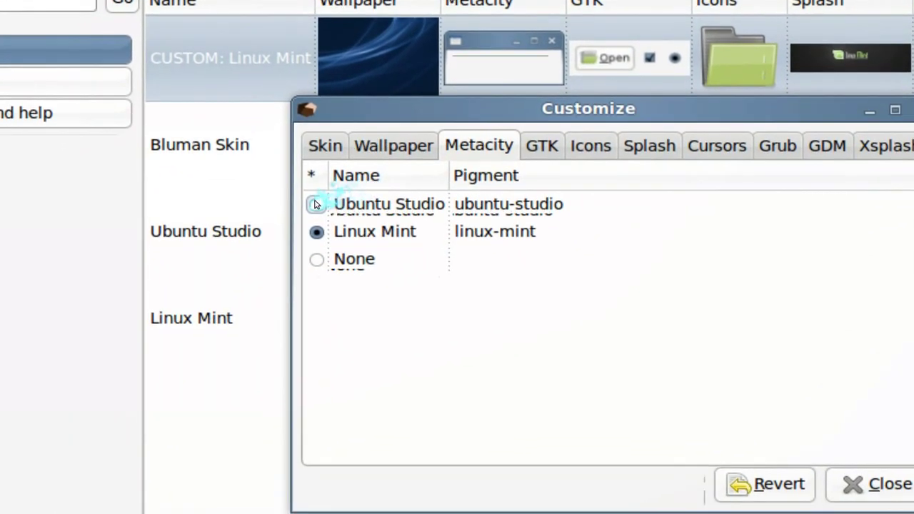
pyautogui.click(280, 220)
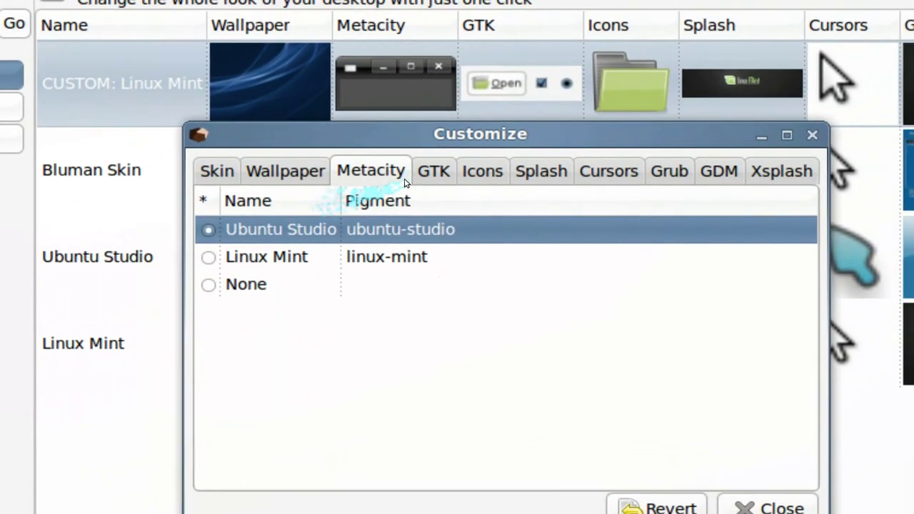
pyautogui.click(532, 149)
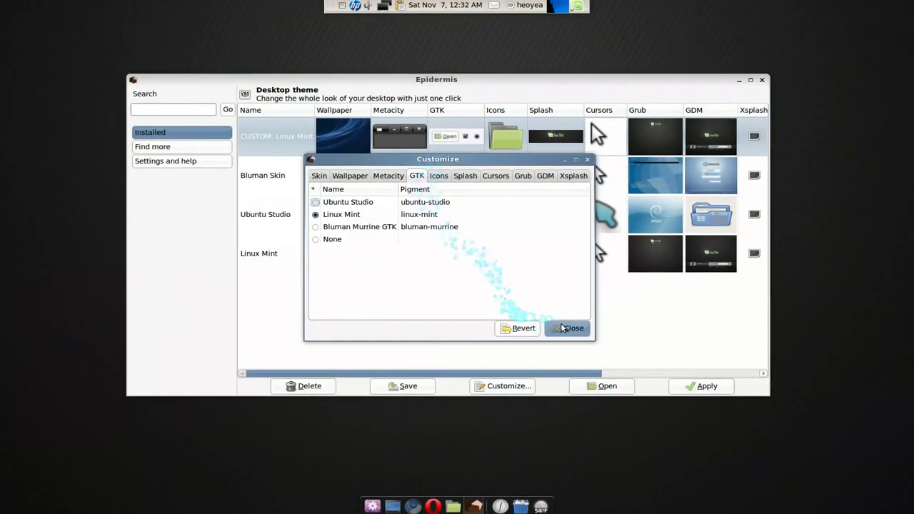
pyautogui.click(571, 328)
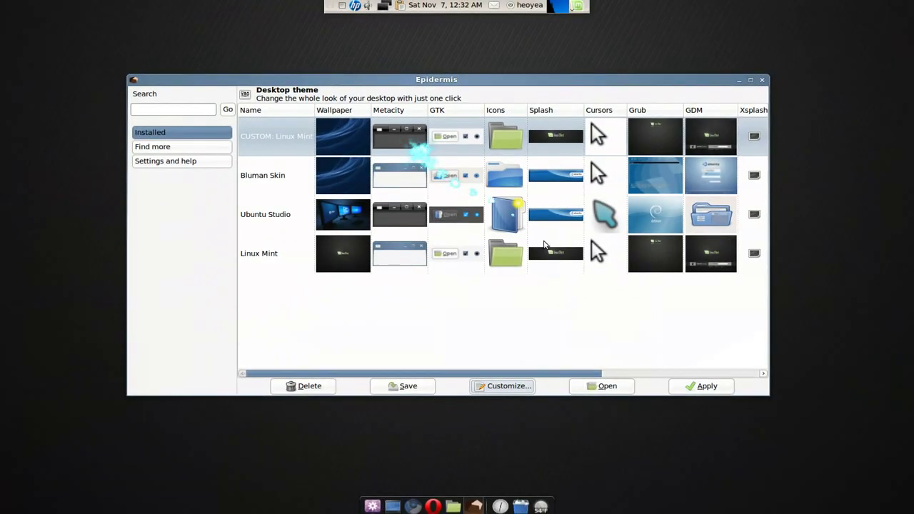
# Step: Apply the customized Linux Mint skin with all available pigments enabled, and check it with a home folder window on the empty workspace
pyautogui.click(702, 386)
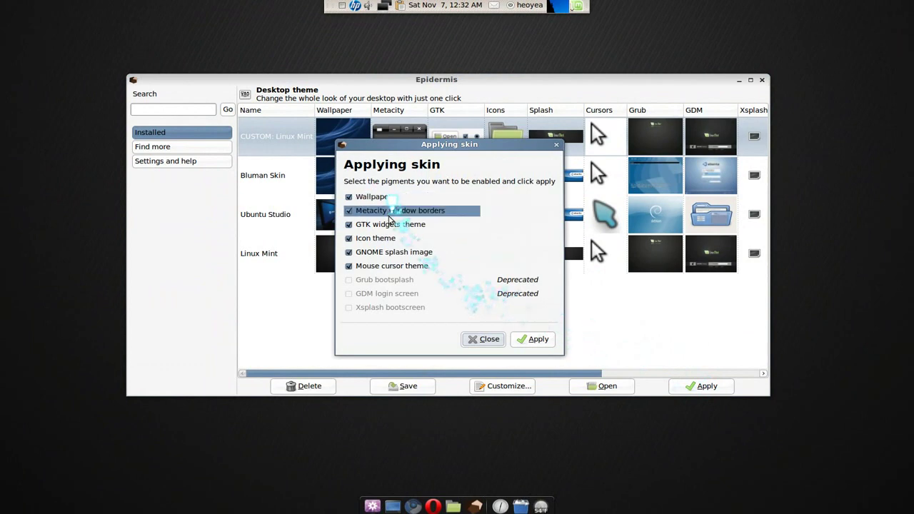
pyautogui.click(524, 338)
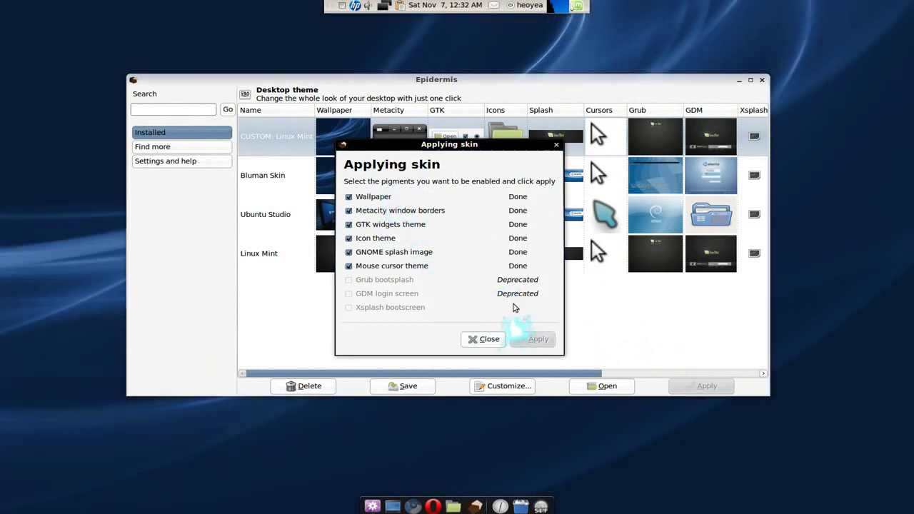
pyautogui.click(492, 340)
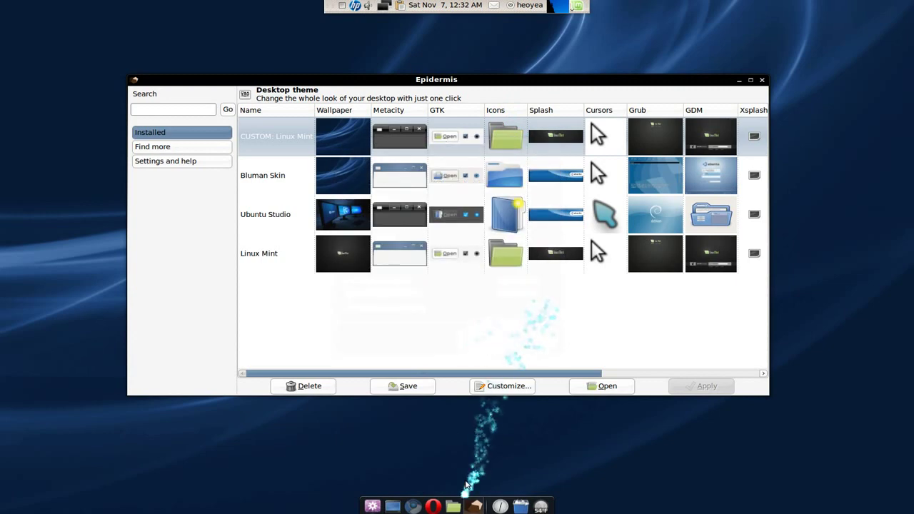
pyautogui.hotkey('ctrl', 'alt', 'Right')
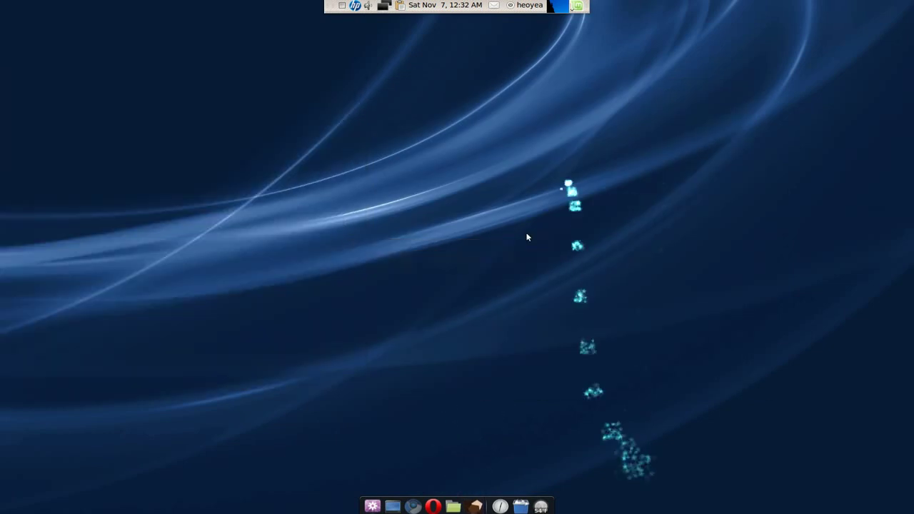
pyautogui.click(455, 506)
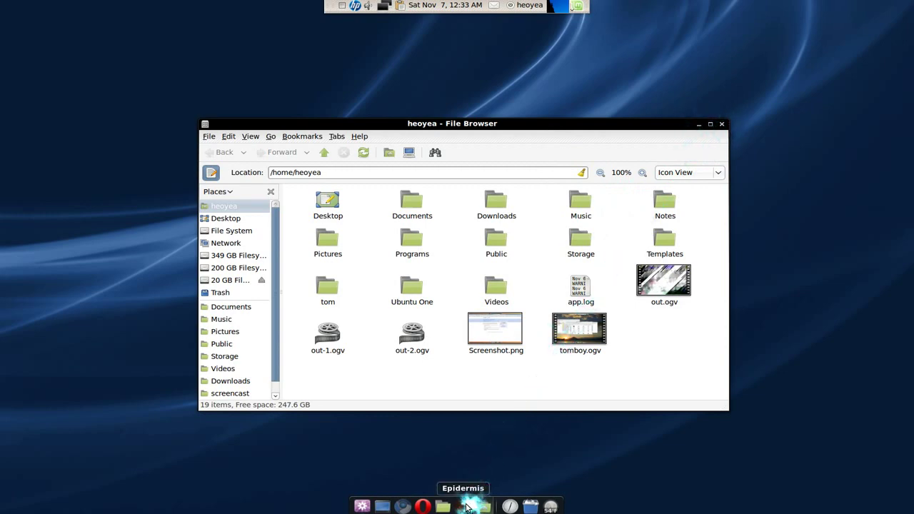
# Step: Return to Epidermis, launch the Pigment Creator from its settings, and examine the standard information and specific pigment fields for a skin
pyautogui.click(469, 505)
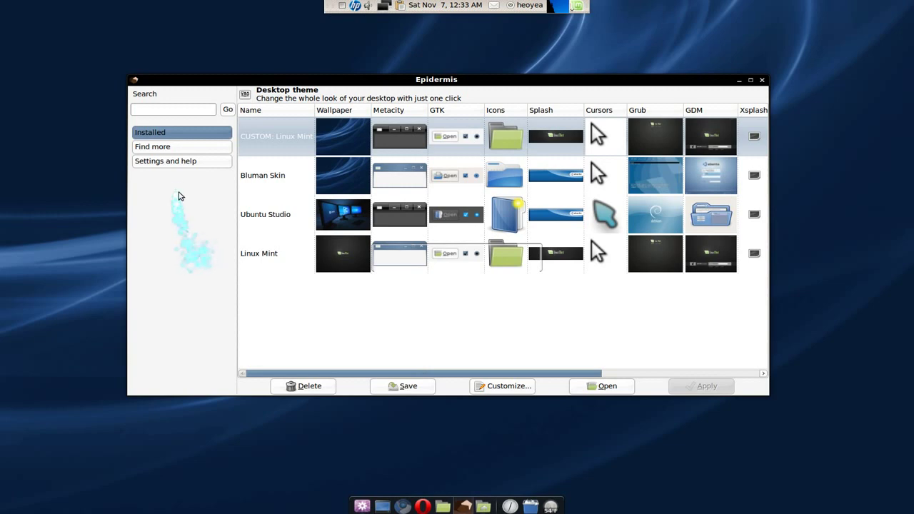
pyautogui.click(189, 162)
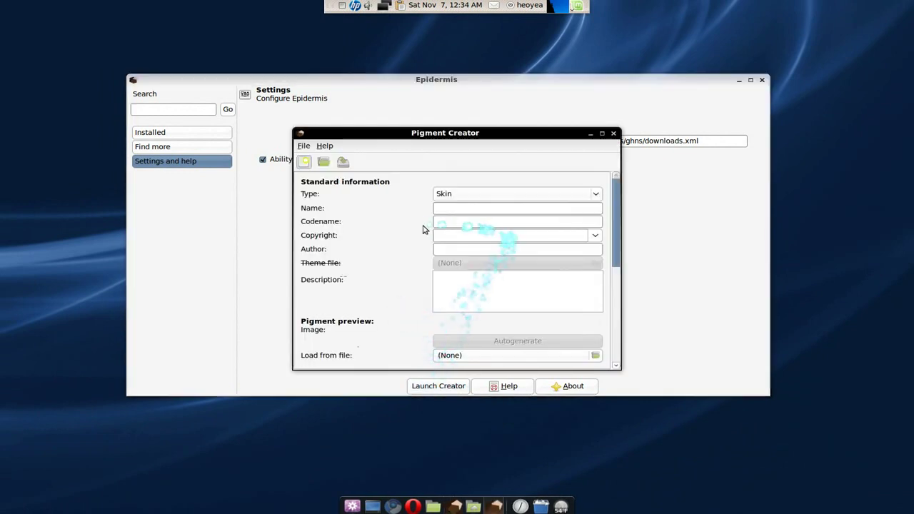
pyautogui.scroll(-6, 407, 230)
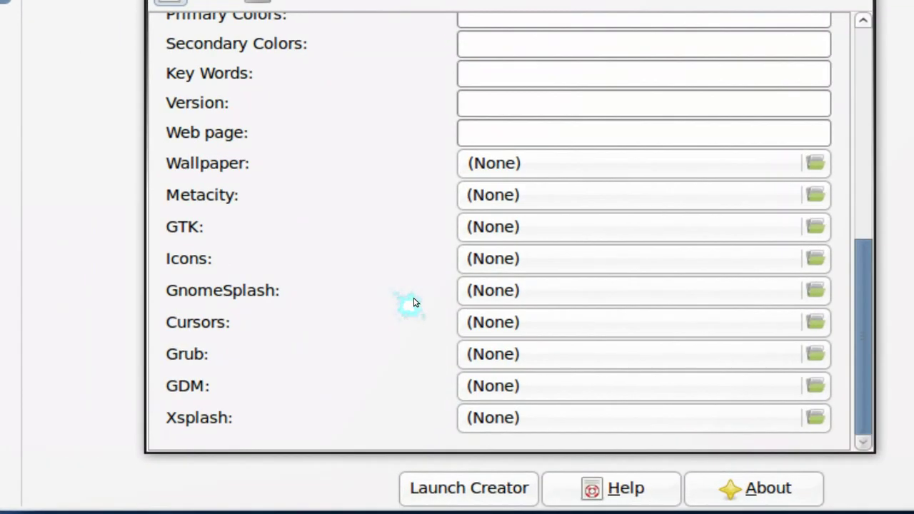
pyautogui.scroll(4, 417, 280)
pyautogui.scroll(5, 417, 290)
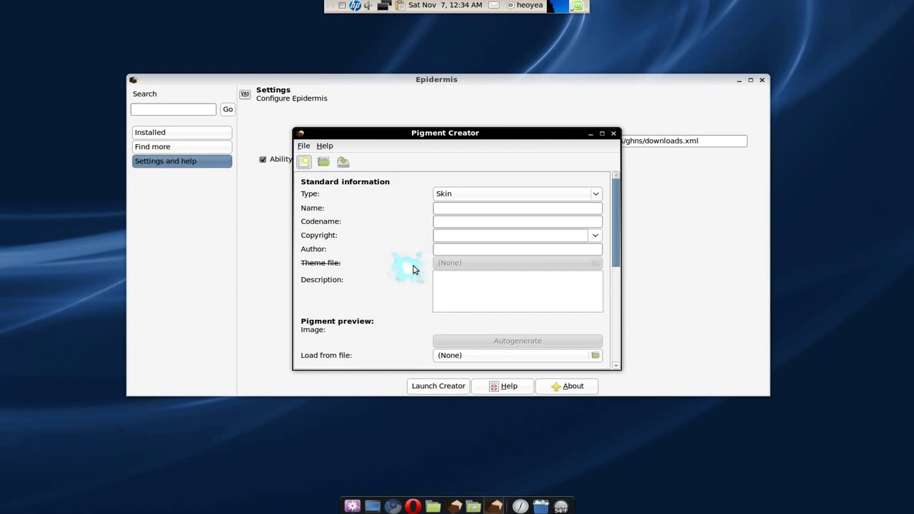
pyautogui.scroll(-2, 413, 270)
pyautogui.scroll(-2, 413, 269)
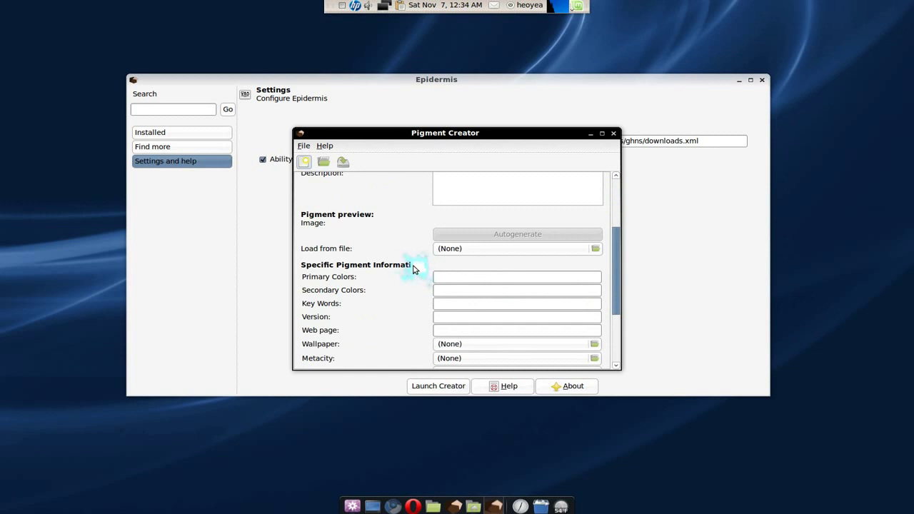
pyautogui.scroll(-4, 413, 270)
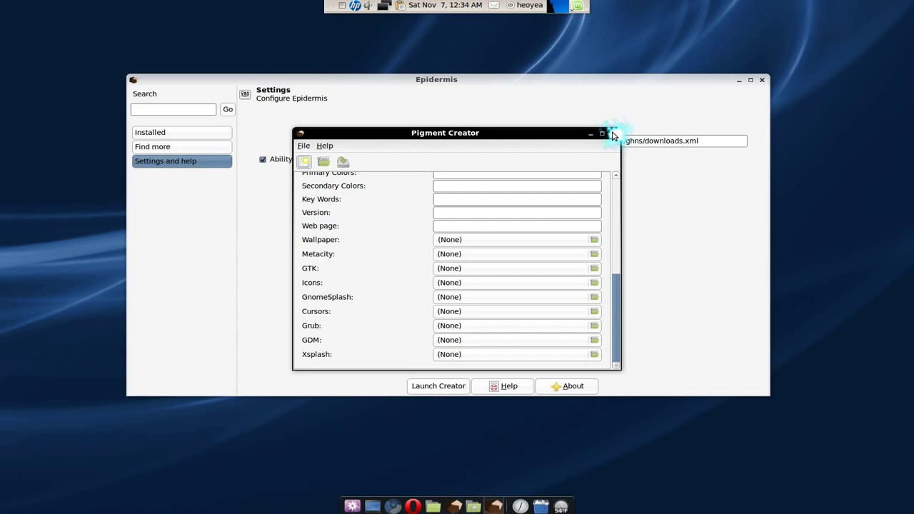
# Step: Close the Pigment Creator and view the downloadable skins, ending on the installed desktop themes
pyautogui.click(612, 135)
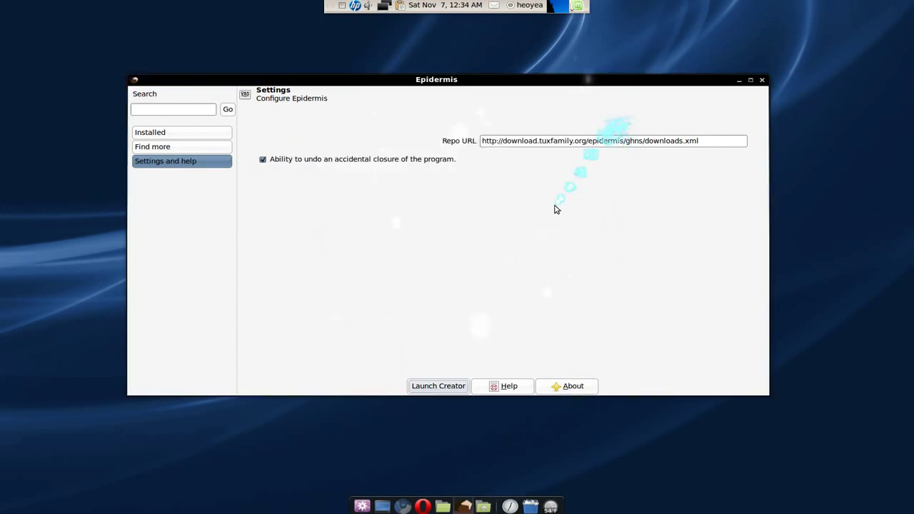
pyautogui.click(175, 150)
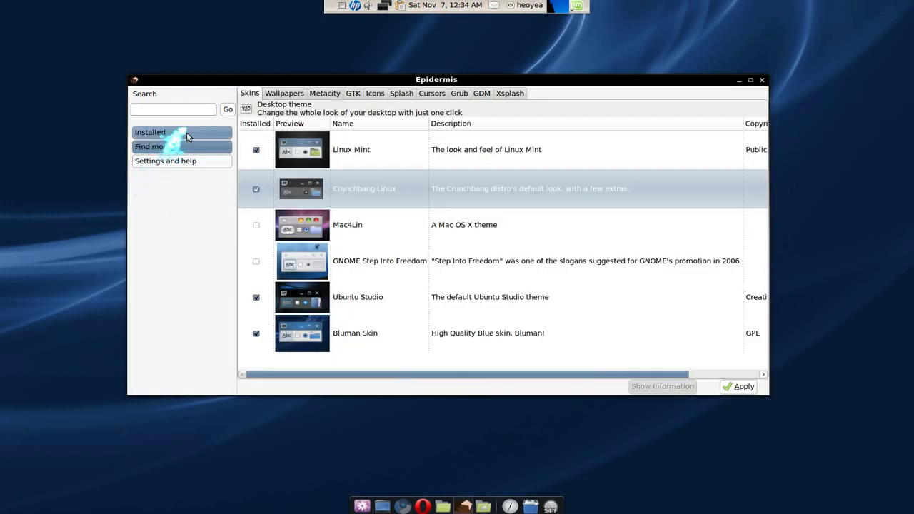
pyautogui.click(185, 132)
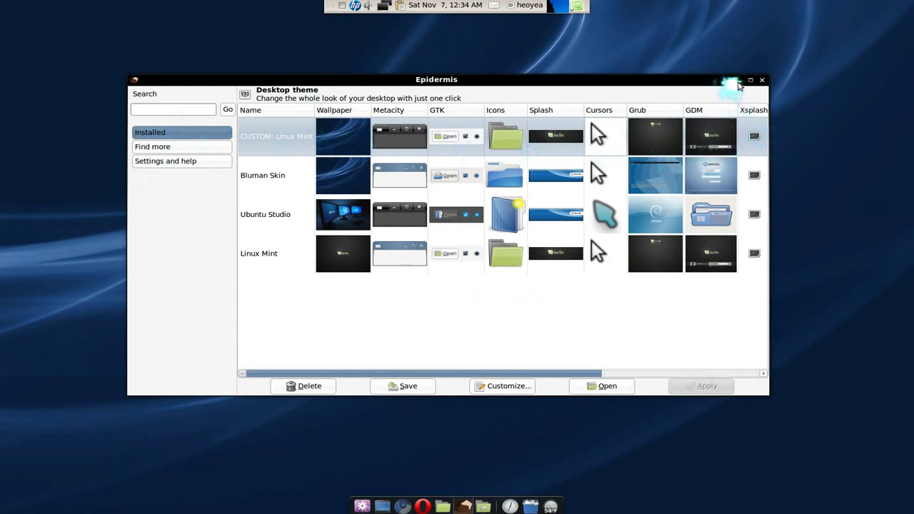